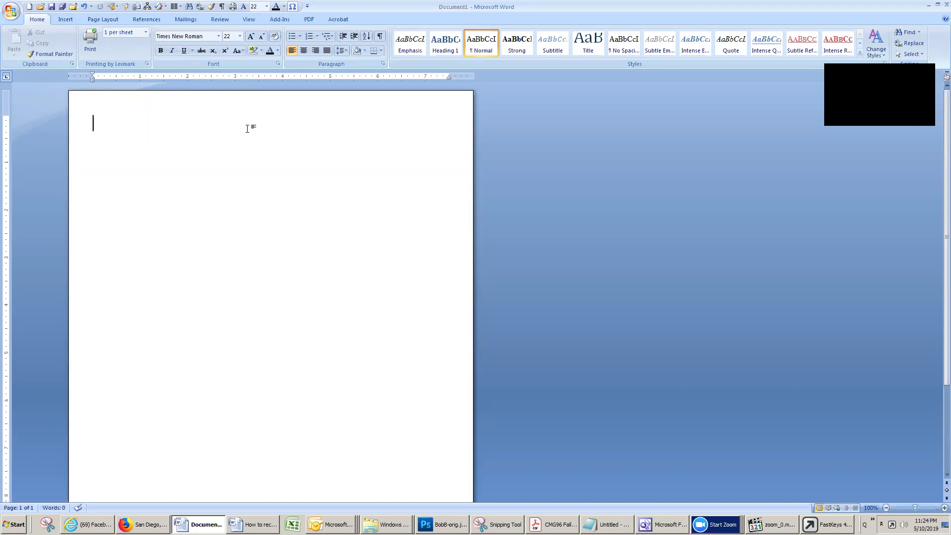
Expand fks into 'Fastkeys', then type the fkurl abbreviation on the line below
{"action": "type", "text": "fks"}
{"action": "key", "text": "space"}
{"action": "key", "text": "Return"}
{"action": "type", "text": "fk"}
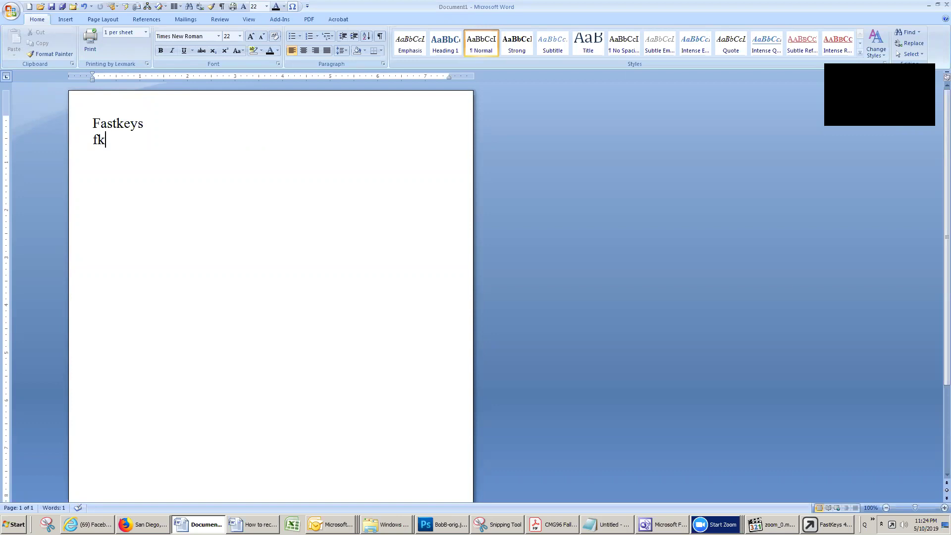
{"action": "type", "text": "url"}
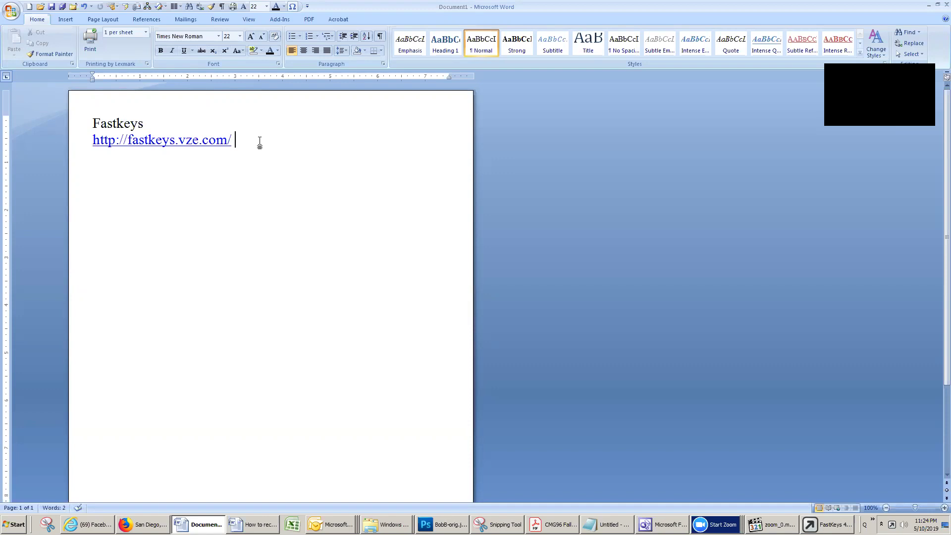
{"action": "key", "text": "Return"}
{"action": "type", "text": "myweb"}
{"action": "key", "text": "space"}
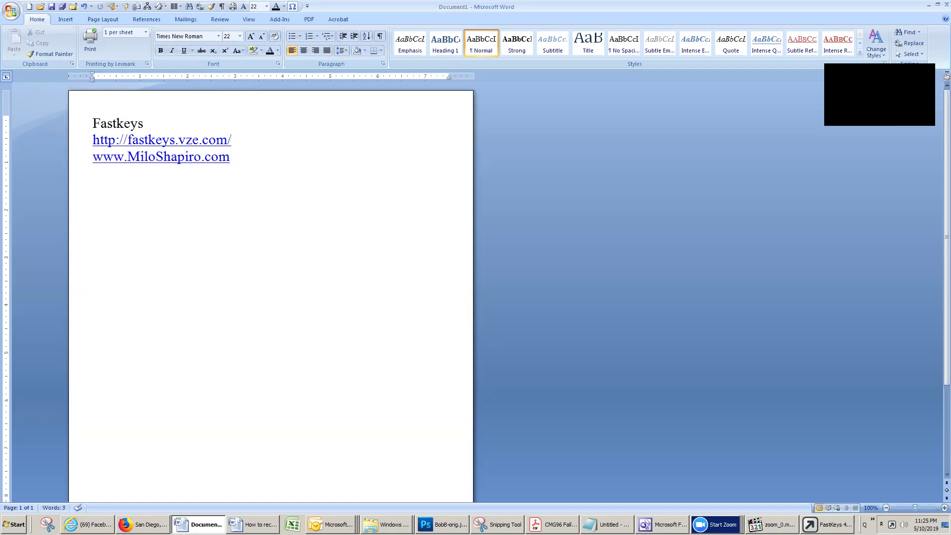
{"action": "key", "text": "Return"}
Expand milosig into the coloured Milo signature and select all the text
{"action": "type", "text": "milosig"}
{"action": "key", "text": "Return"}
{"action": "left_click_drag", "start_coordinate": [168, 195], "coordinate": [83, 116]}
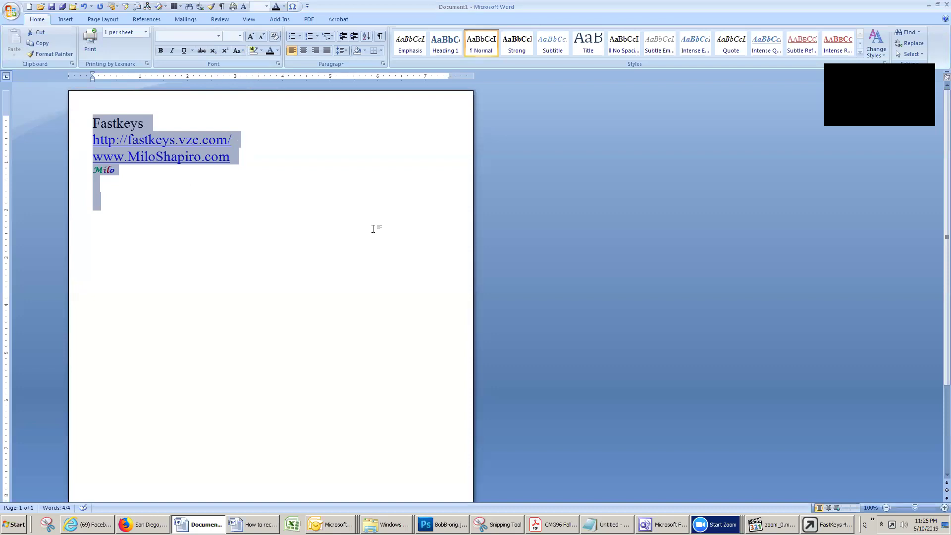
Expand whatwedo into the two-page promotional letter, then select everything and delete it
{"action": "type", "text": "w"}
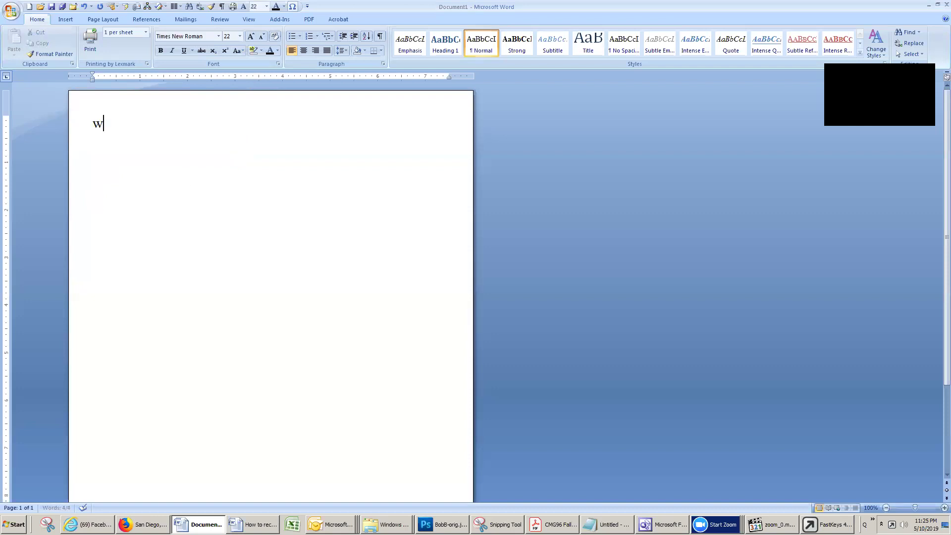
{"action": "type", "text": "hatwedo"}
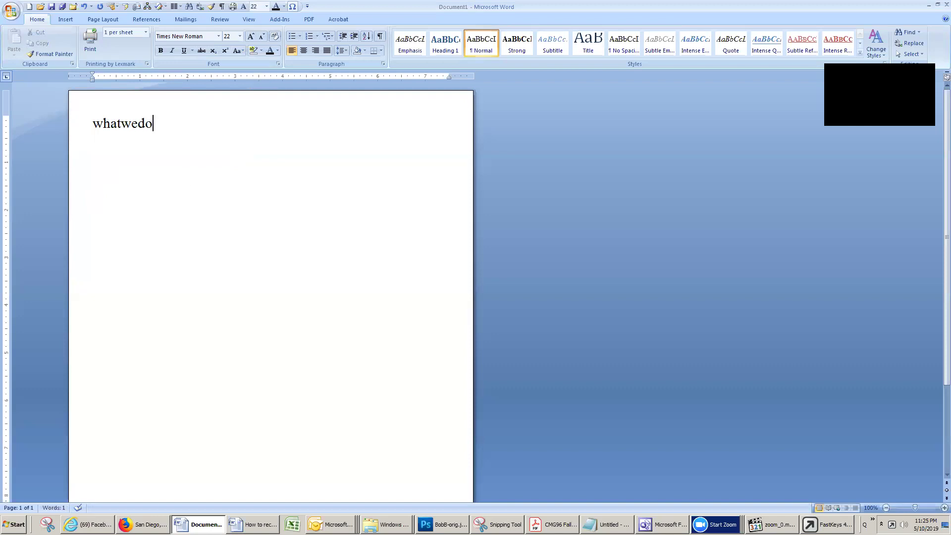
{"action": "key", "text": "ctrl+z"}
{"action": "key", "text": "ctrl+z"}
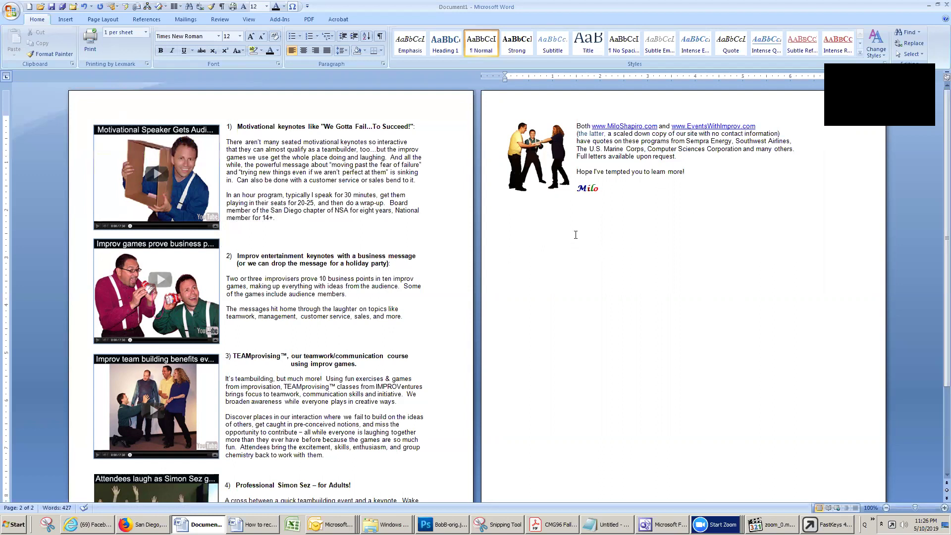
{"action": "key", "text": "ctrl+a"}
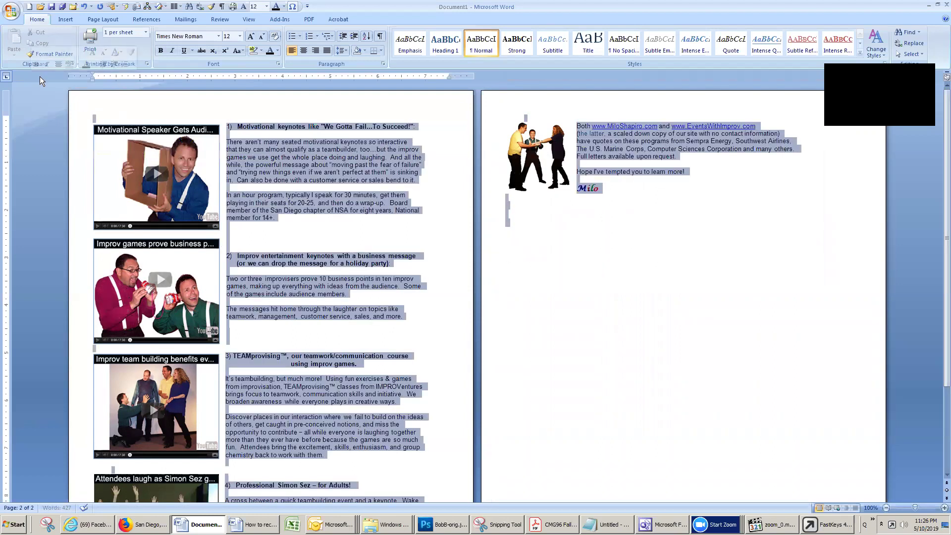
{"action": "key", "text": "Delete"}
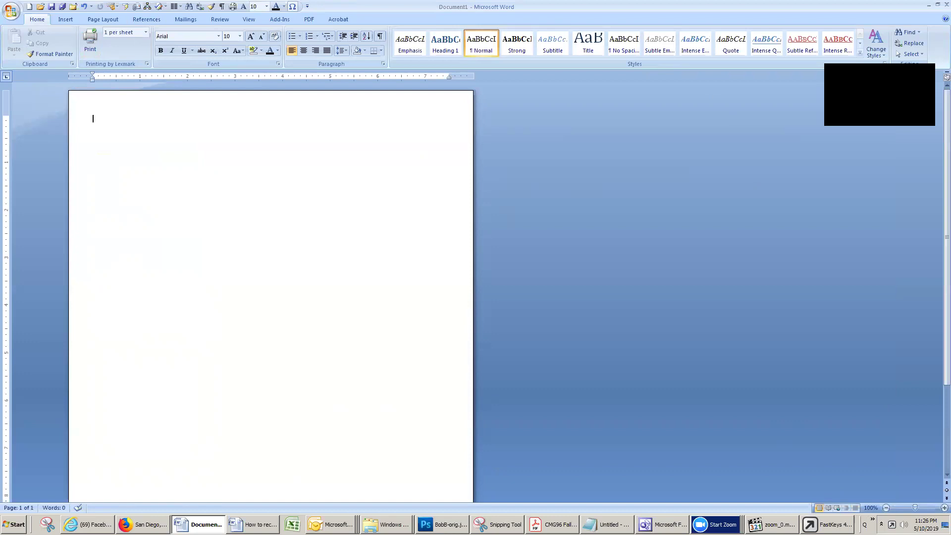
{"action": "left_click", "coordinate": [826, 524]}
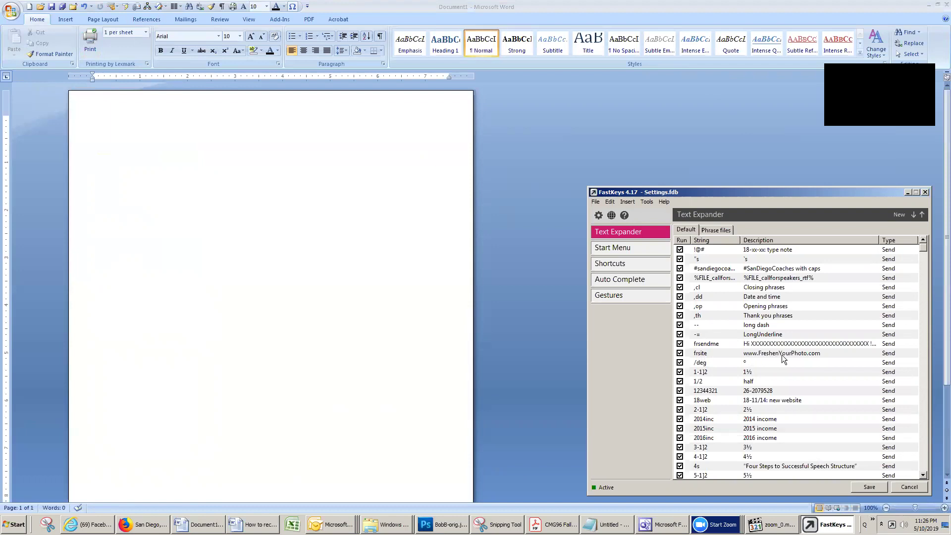
{"action": "left_click", "coordinate": [207, 125]}
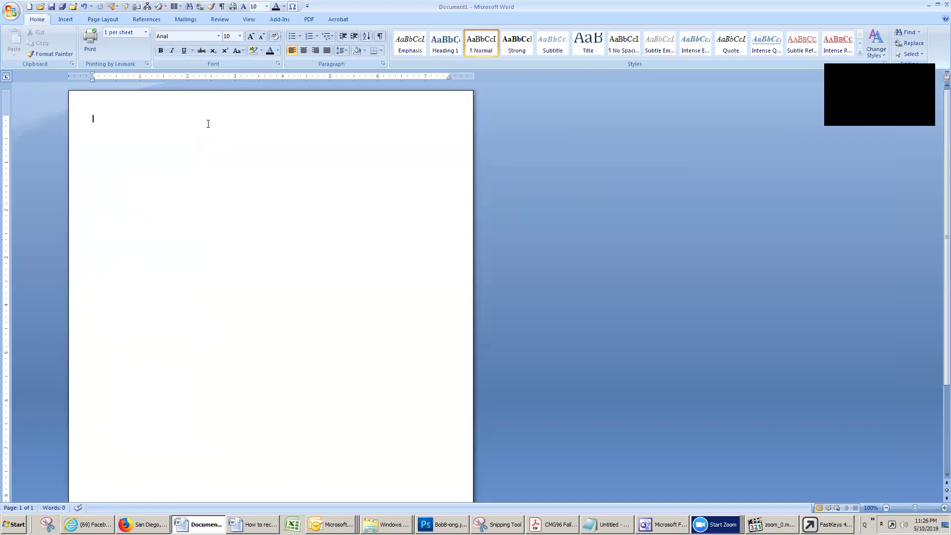
{"action": "type", "text": "frsite"}
{"action": "key", "text": "Return"}
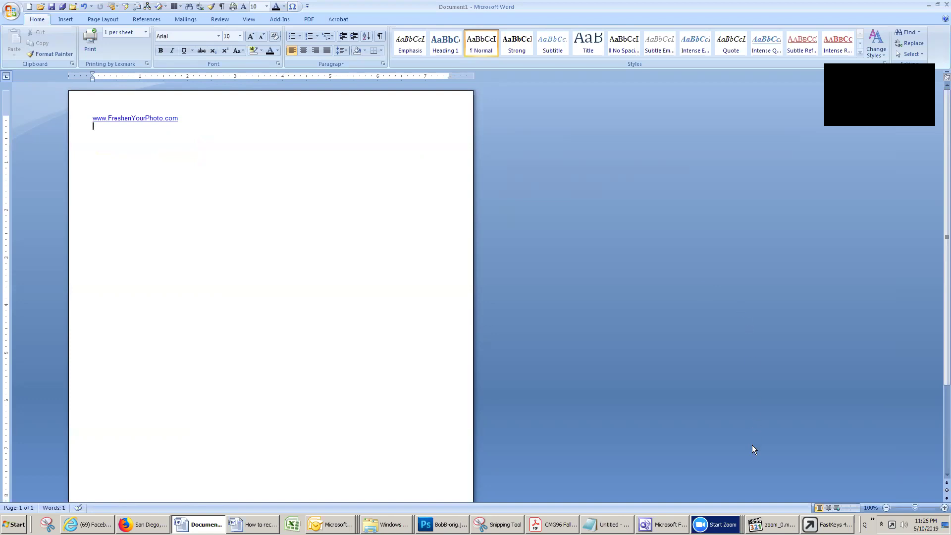
Add a FastKeys Text Expander entry 1245 → 'One Two Four Five!!!!!' and close settings
{"action": "left_click", "coordinate": [821, 524]}
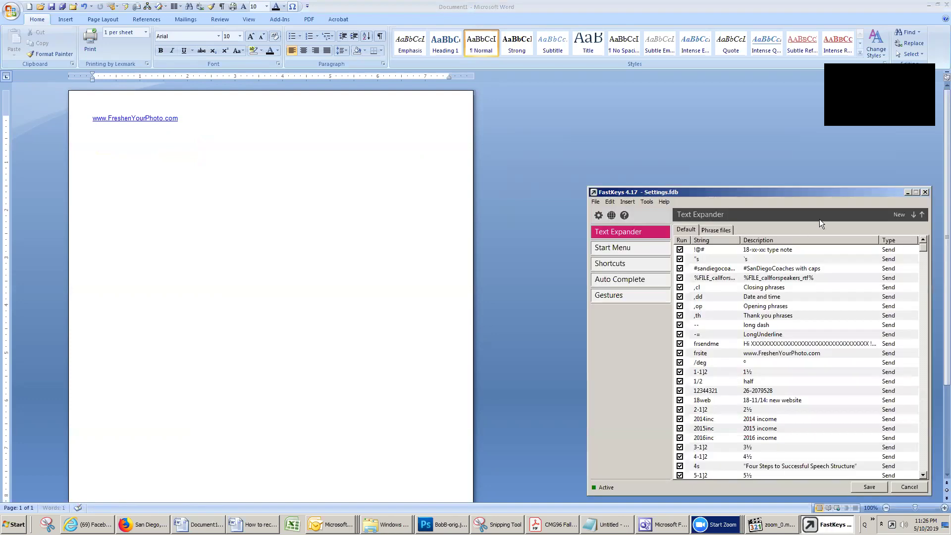
{"action": "left_click_drag", "start_coordinate": [853, 191], "coordinate": [580, 136]}
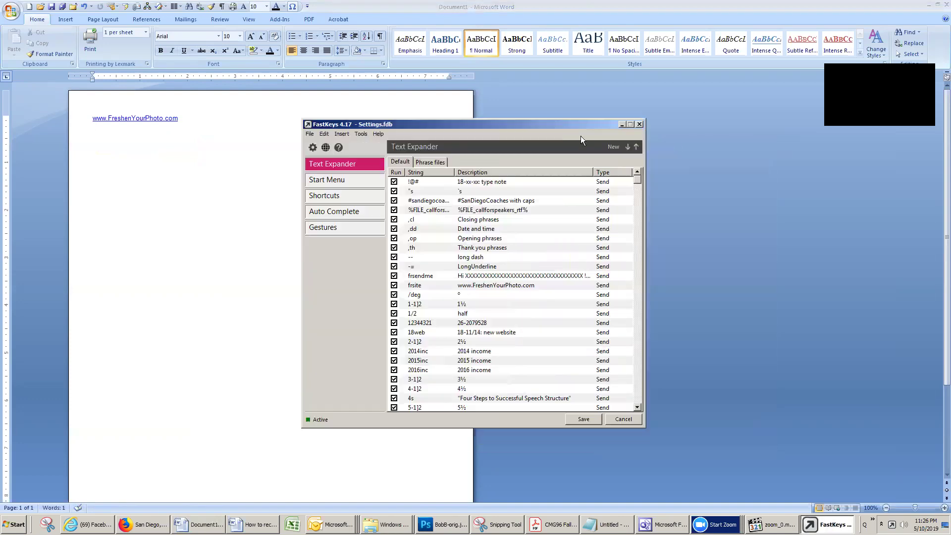
{"action": "left_click", "coordinate": [614, 147]}
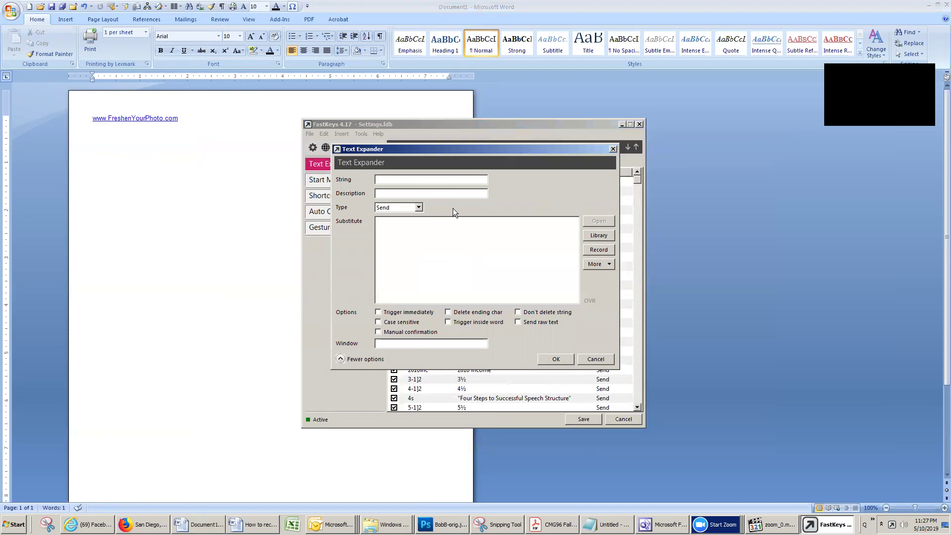
{"action": "type", "text": "12"}
{"action": "type", "text": "45"}
{"action": "type", "text": "ne Tw"}
{"action": "type", "text": "o Four Fiv"}
{"action": "type", "text": "e!!!!!"}
{"action": "left_click", "coordinate": [554, 359]}
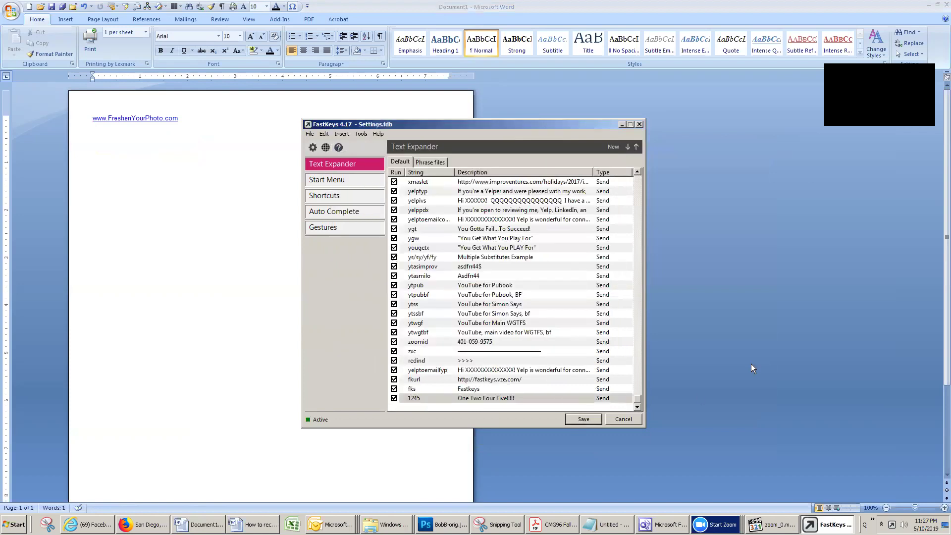
{"action": "left_click_drag", "start_coordinate": [637, 396], "coordinate": [635, 169]}
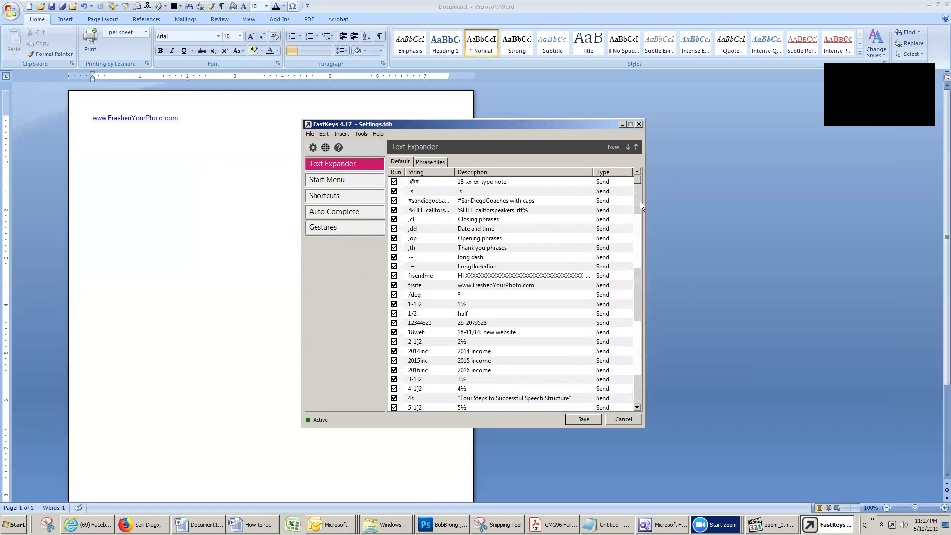
{"action": "key", "text": "Escape"}
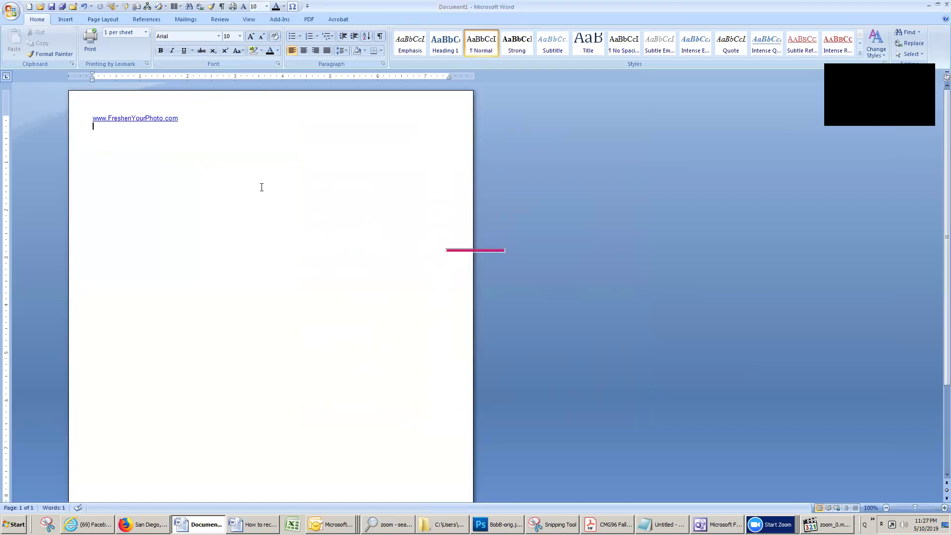
Expand 1245 into 'One Two Four Five!!!!!' and set both lines to 24 point
{"action": "type", "text": "1"}
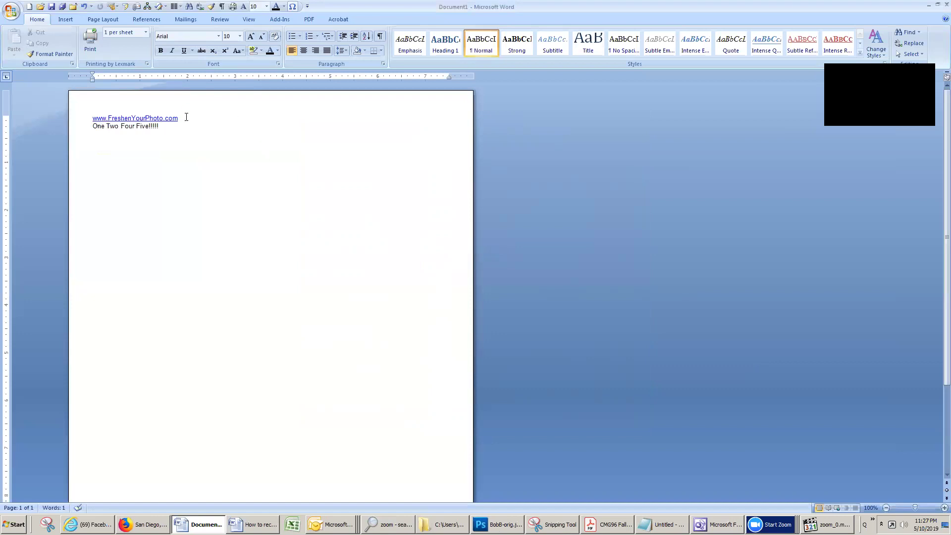
{"action": "key", "text": "ctrl+a"}
{"action": "left_click", "coordinate": [240, 37]}
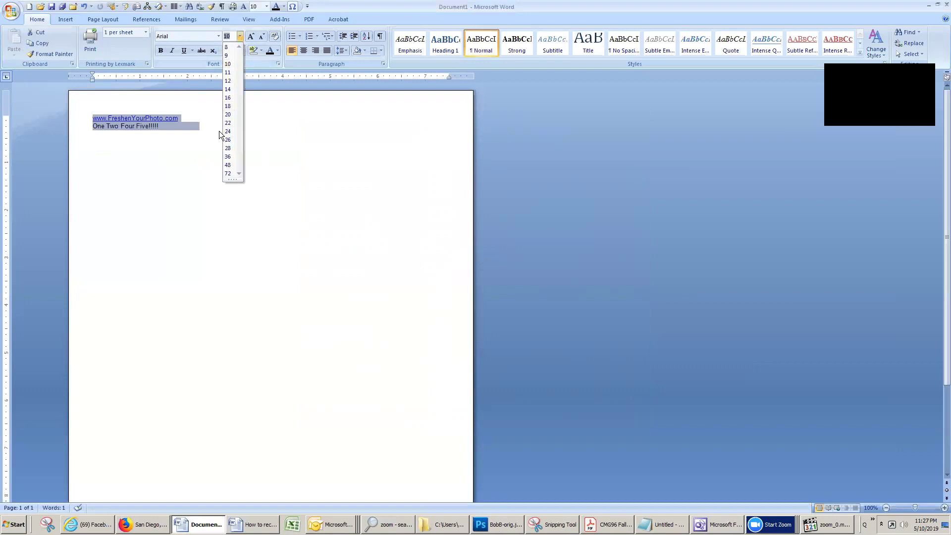
{"action": "left_click", "coordinate": [228, 131]}
{"action": "left_click", "coordinate": [367, 183]}
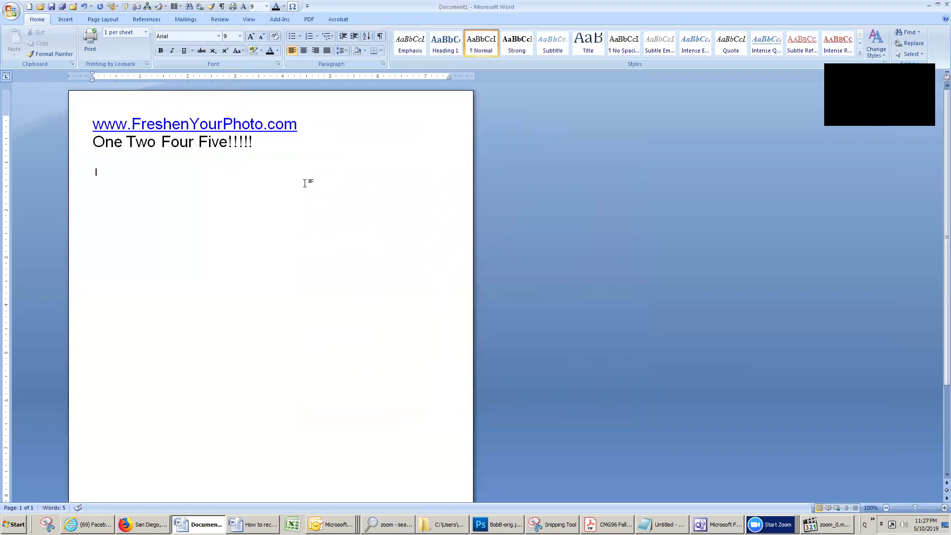
{"action": "type", "text": "f"}
{"action": "key", "text": "BackSpace"}
{"action": "type", "text": "ht"}
{"action": "key", "text": "space"}
{"action": "left_click", "coordinate": [77, 164]}
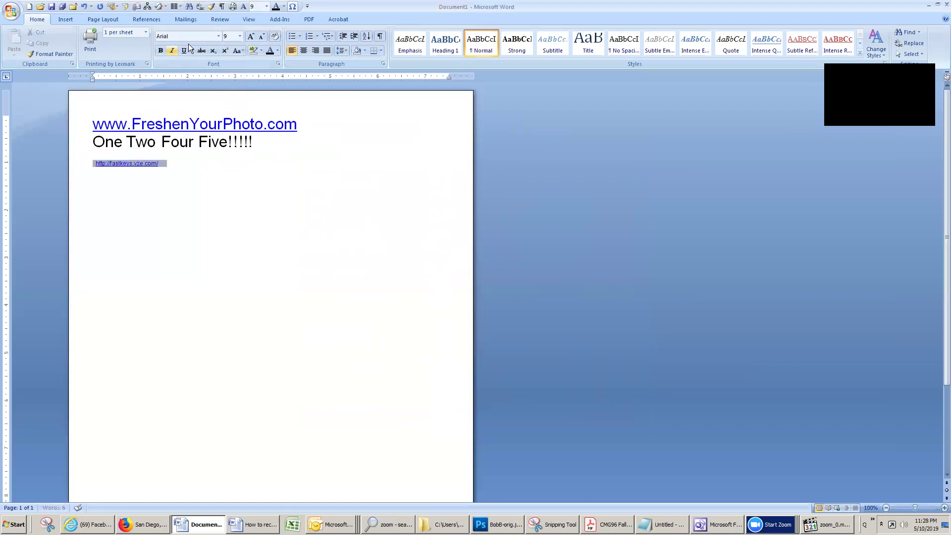
{"action": "left_click", "coordinate": [240, 36]}
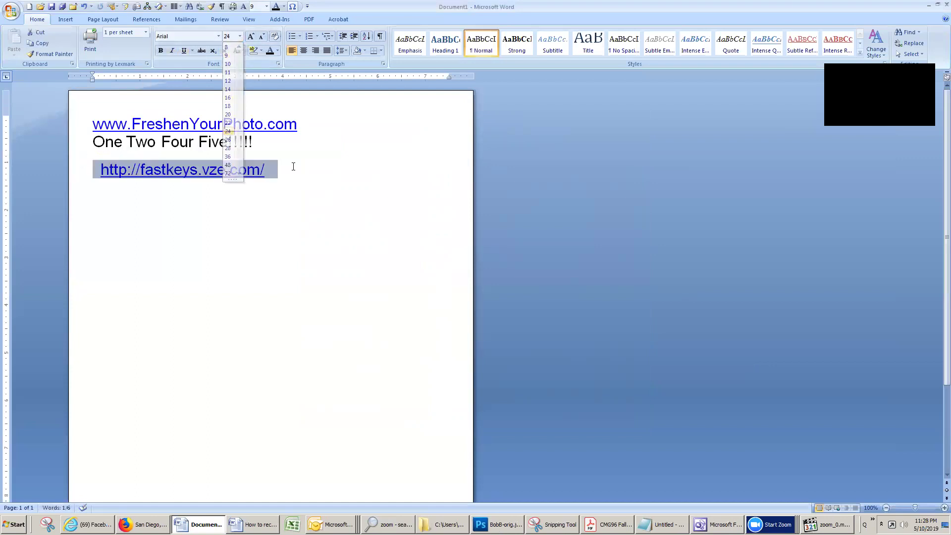
{"action": "left_click", "coordinate": [229, 137]}
{"action": "left_click", "coordinate": [307, 181]}
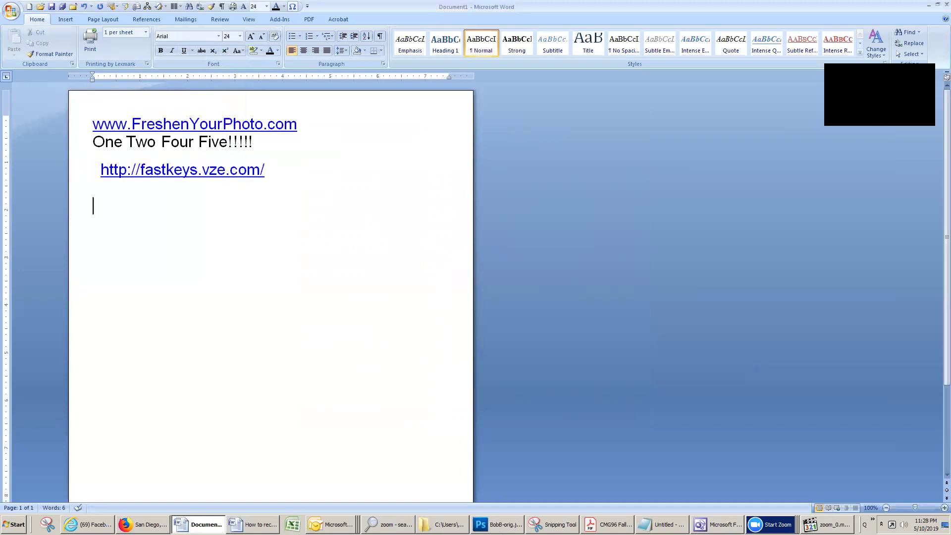
{"action": "type", "text": "www.MiloShapiro.com"}
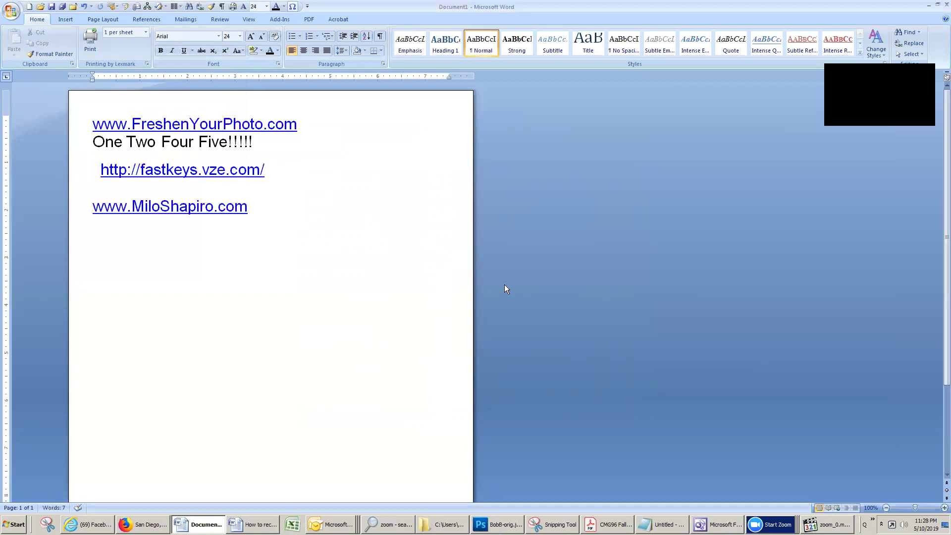